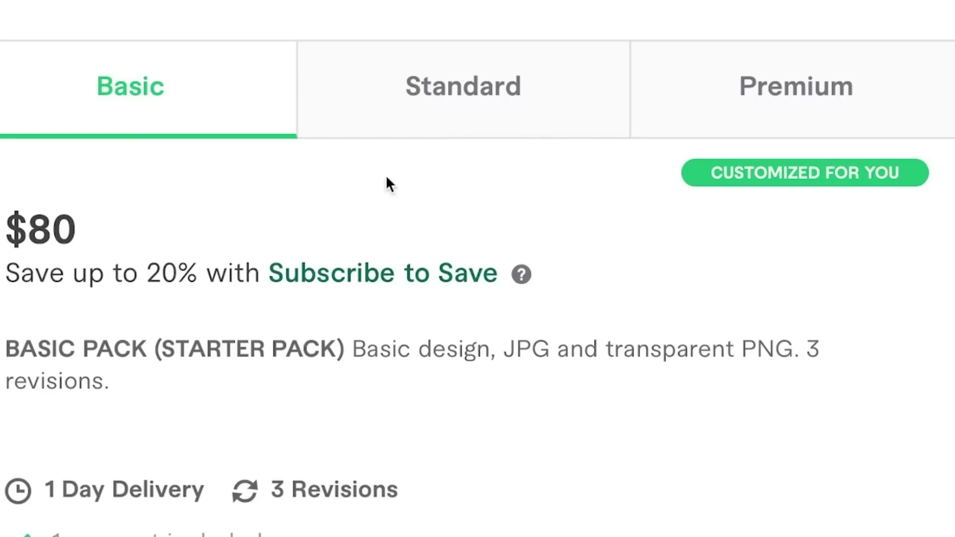
Step: Compare the two logo gigs' Premium packages at $170 and $130, then browse the logo gig listings
{"action": "left_click", "coordinate": [758, 116]}
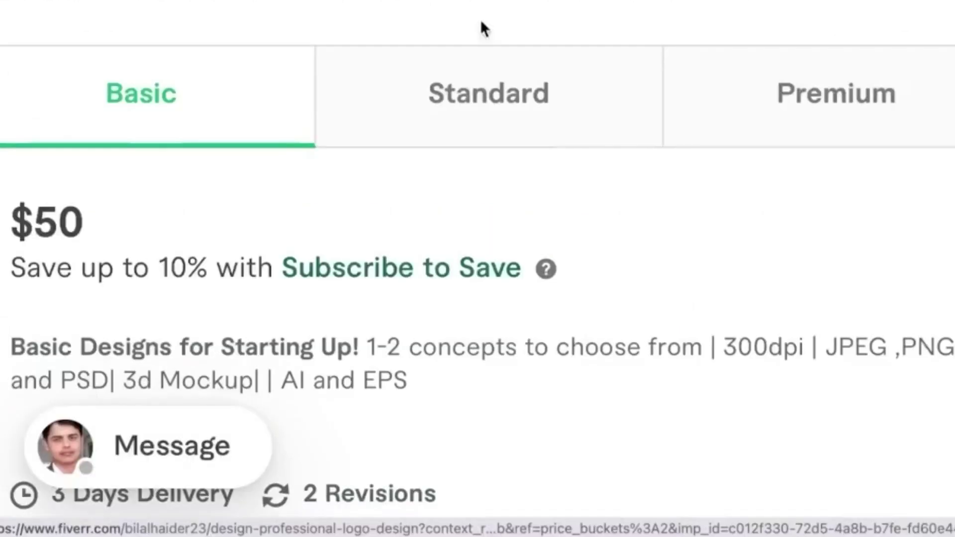
{"action": "left_click", "coordinate": [741, 128]}
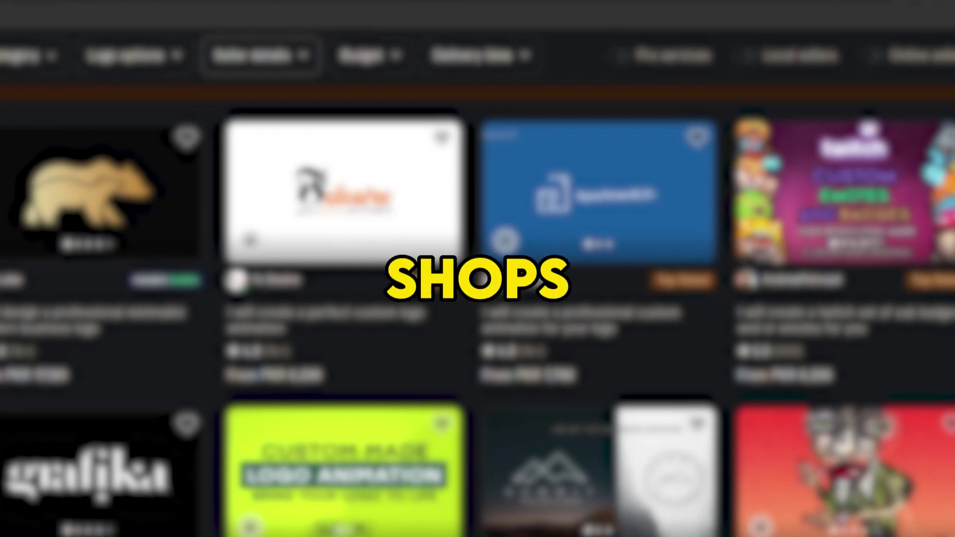
{"action": "scroll", "coordinate": [477, 309], "scroll_direction": "down", "scroll_amount": 4}
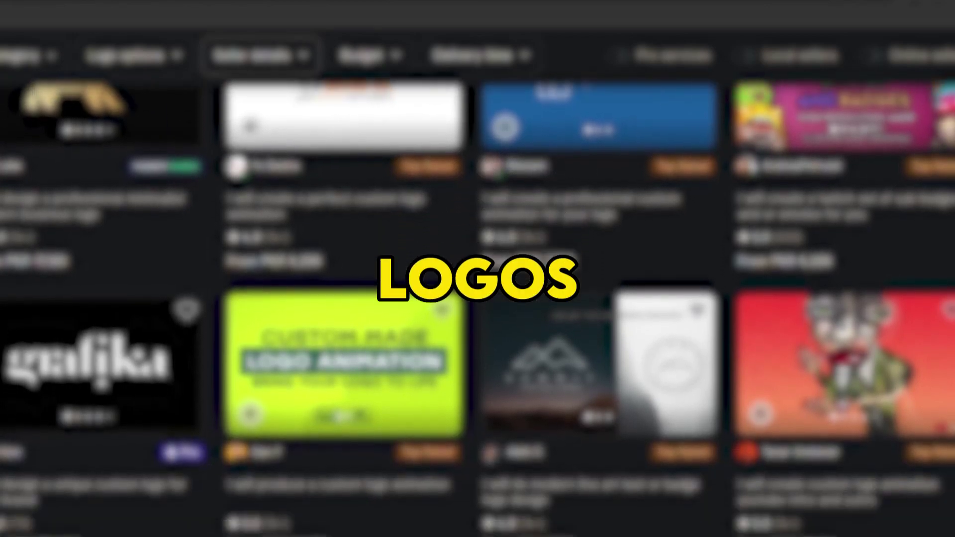
{"action": "scroll", "coordinate": [477, 308], "scroll_direction": "down", "scroll_amount": 4}
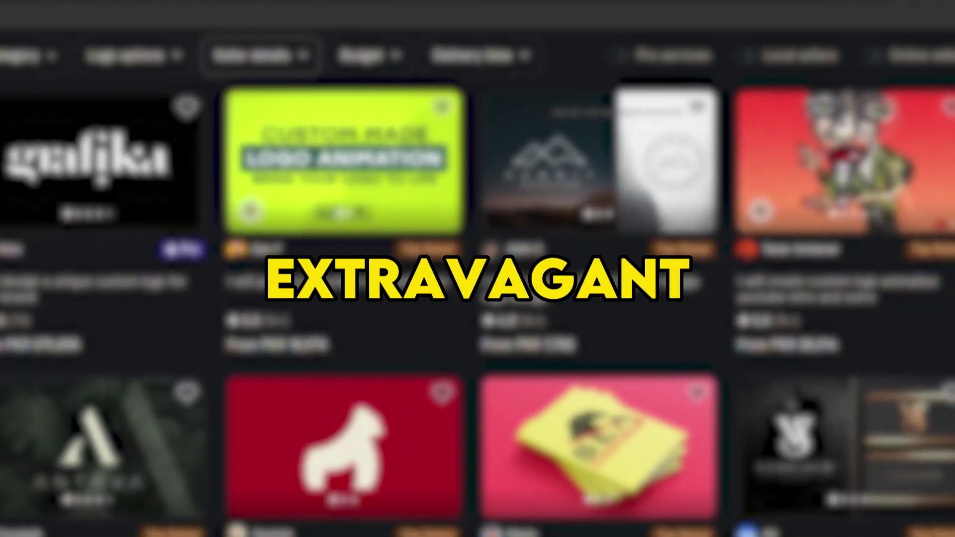
{"action": "scroll", "coordinate": [477, 308], "scroll_direction": "down", "scroll_amount": 4}
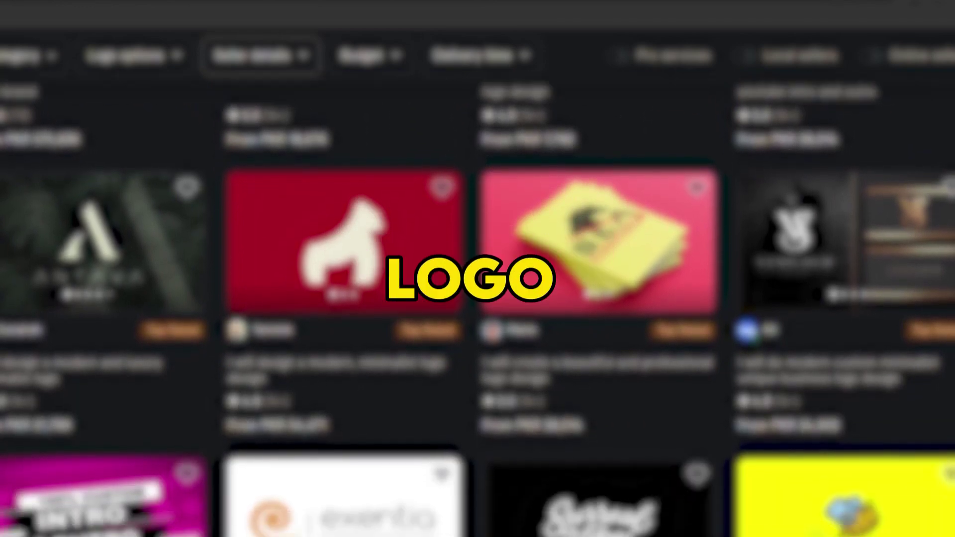
{"action": "scroll", "coordinate": [477, 308], "scroll_direction": "down", "scroll_amount": 4}
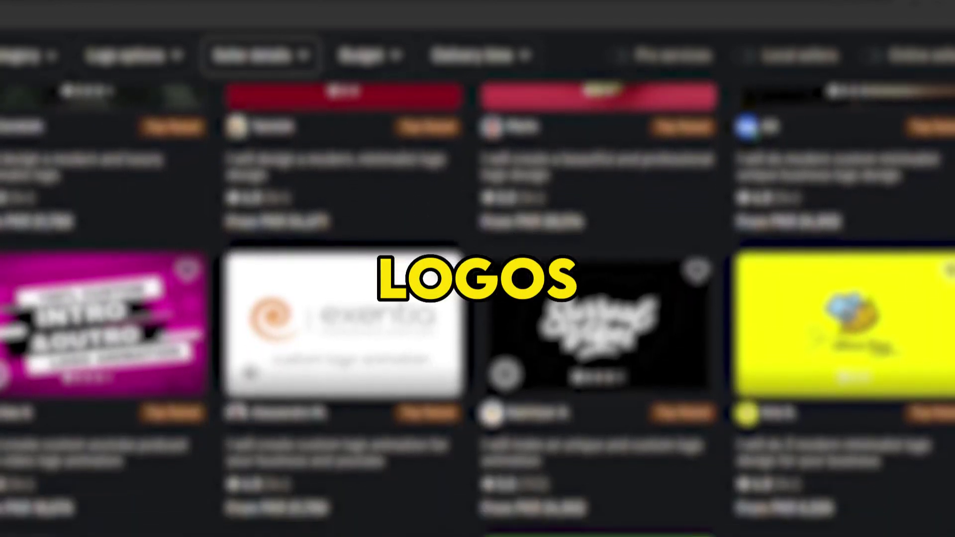
{"action": "scroll", "coordinate": [478, 308], "scroll_direction": "down", "scroll_amount": 3}
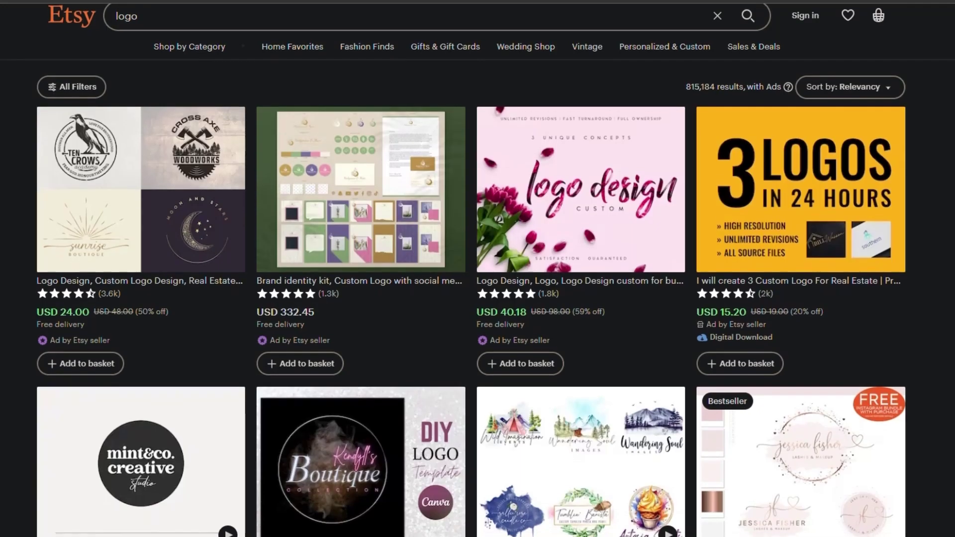
Step: Scroll through the Etsy 'logo' results grid of cheap templates and design services
{"action": "scroll", "coordinate": [478, 269], "scroll_direction": "down", "scroll_amount": 1}
{"action": "scroll", "coordinate": [478, 268], "scroll_direction": "down", "scroll_amount": 2}
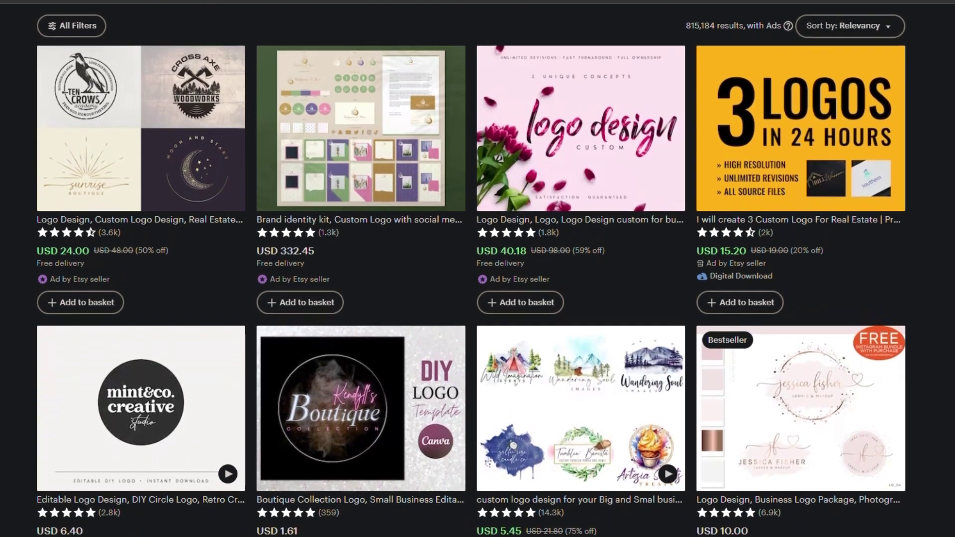
{"action": "scroll", "coordinate": [477, 269], "scroll_direction": "down", "scroll_amount": 4}
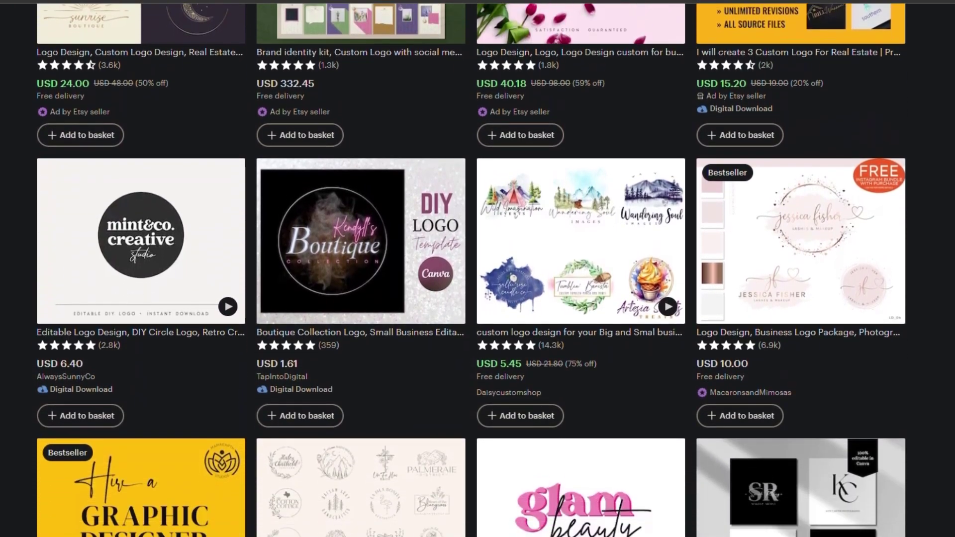
{"action": "scroll", "coordinate": [478, 268], "scroll_direction": "down", "scroll_amount": 4}
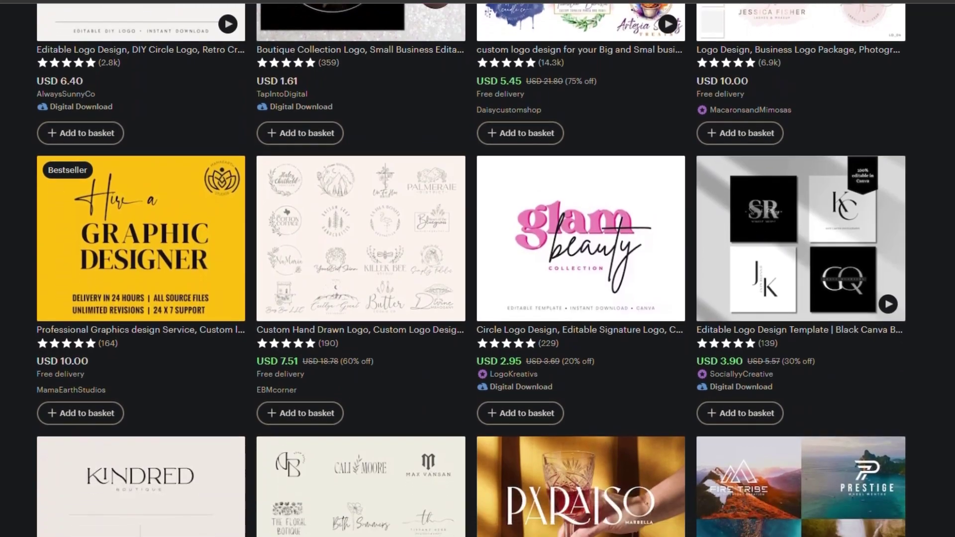
{"action": "scroll", "coordinate": [477, 268], "scroll_direction": "down", "scroll_amount": 1}
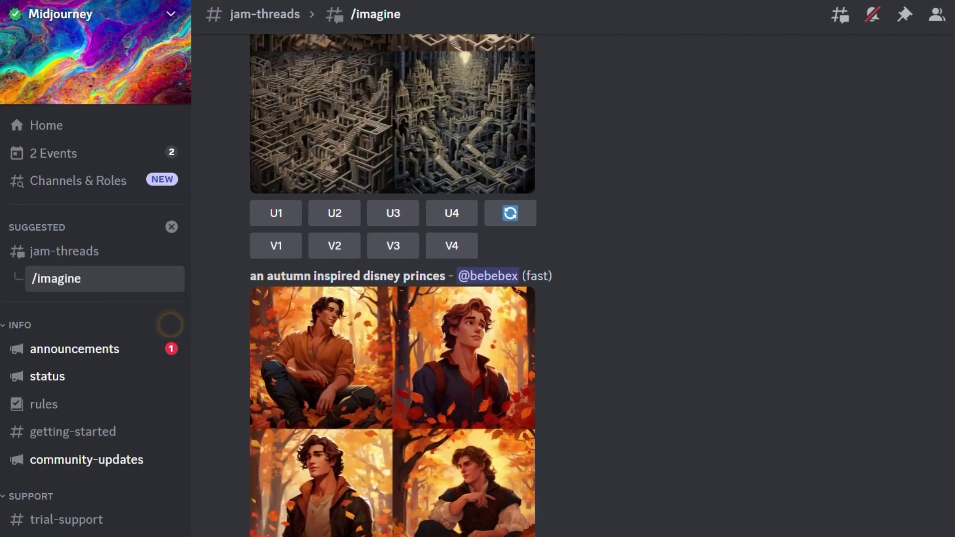
{"action": "scroll", "coordinate": [572, 268], "scroll_direction": "down", "scroll_amount": 2}
{"action": "scroll", "coordinate": [572, 269], "scroll_direction": "down", "scroll_amount": 2}
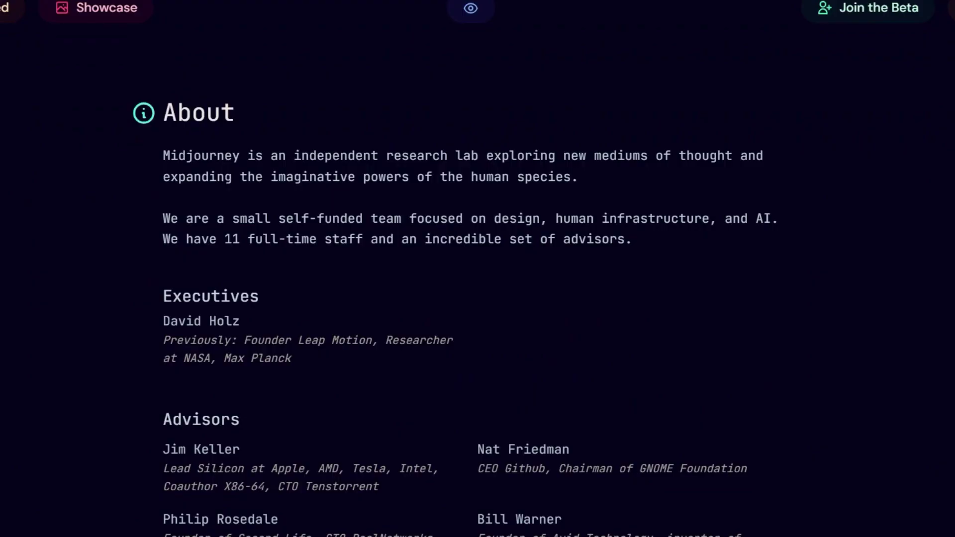
Step: Join the Midjourney beta and accept the Discord invitation to the Midjourney server
{"action": "scroll", "coordinate": [477, 269], "scroll_direction": "up", "scroll_amount": 10}
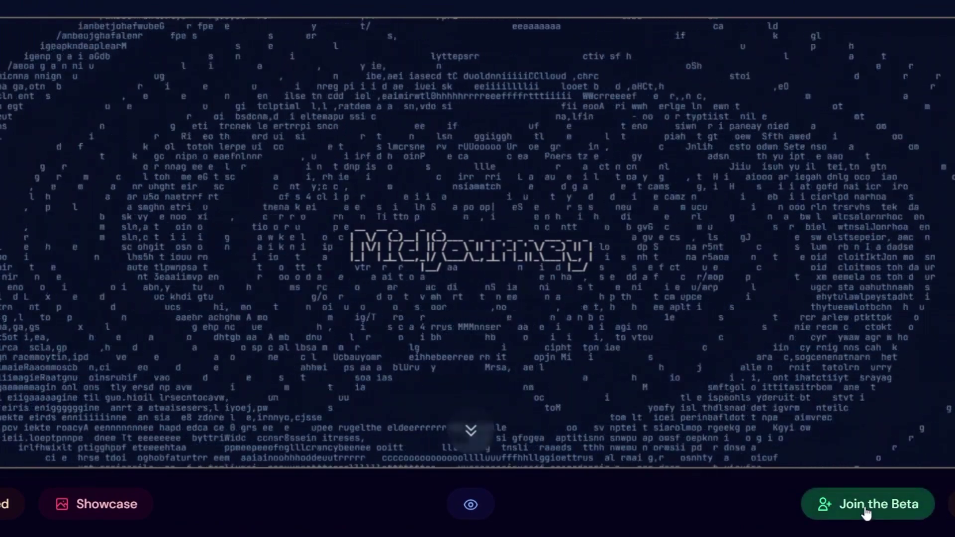
{"action": "left_click", "coordinate": [864, 508]}
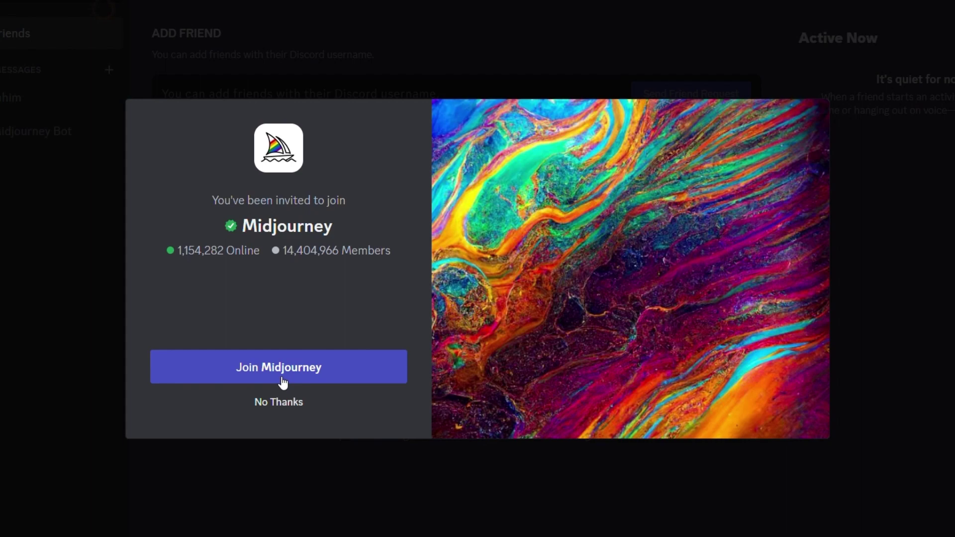
{"action": "left_click", "coordinate": [282, 382]}
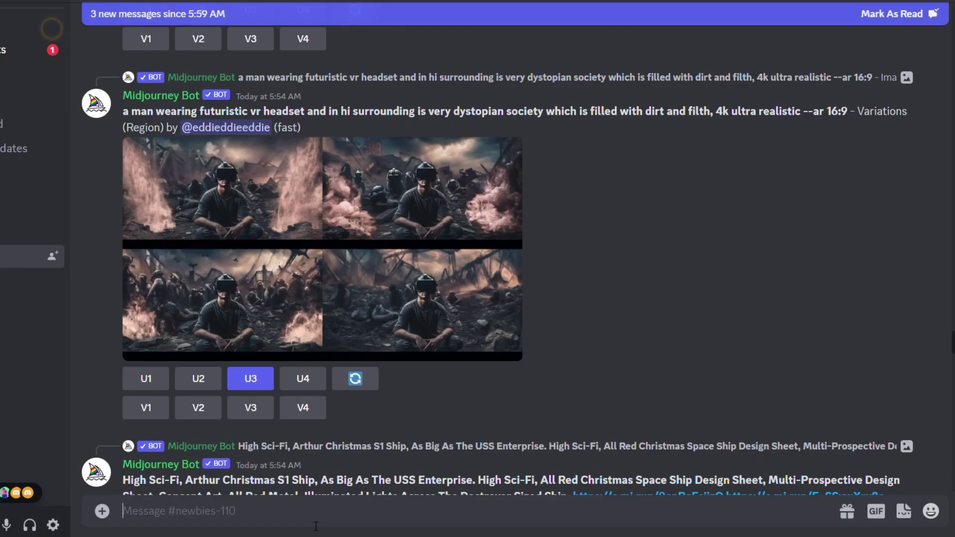
Step: Send the /imagine prompt 'logo for law firm, white background' to the Midjourney bot
{"action": "type", "text": "/"}
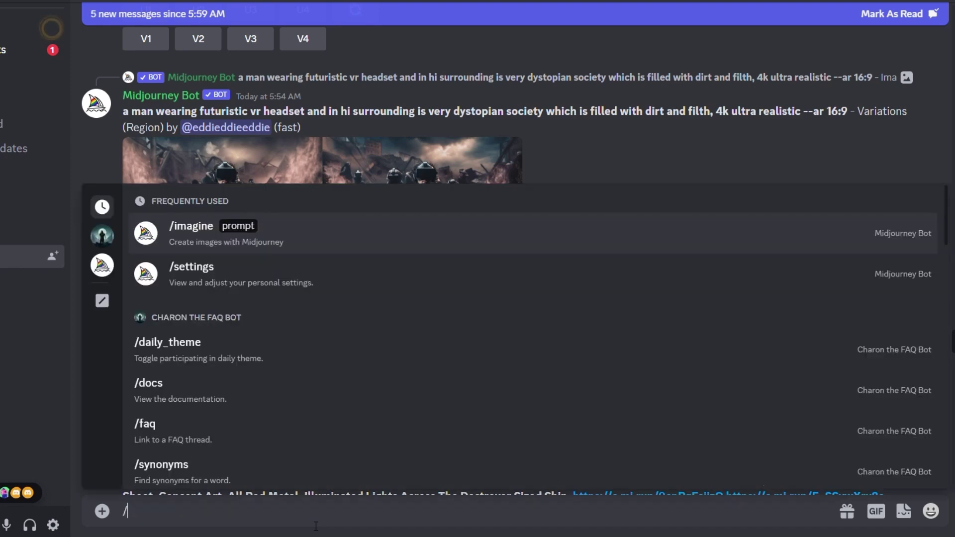
{"action": "type", "text": "imagin"}
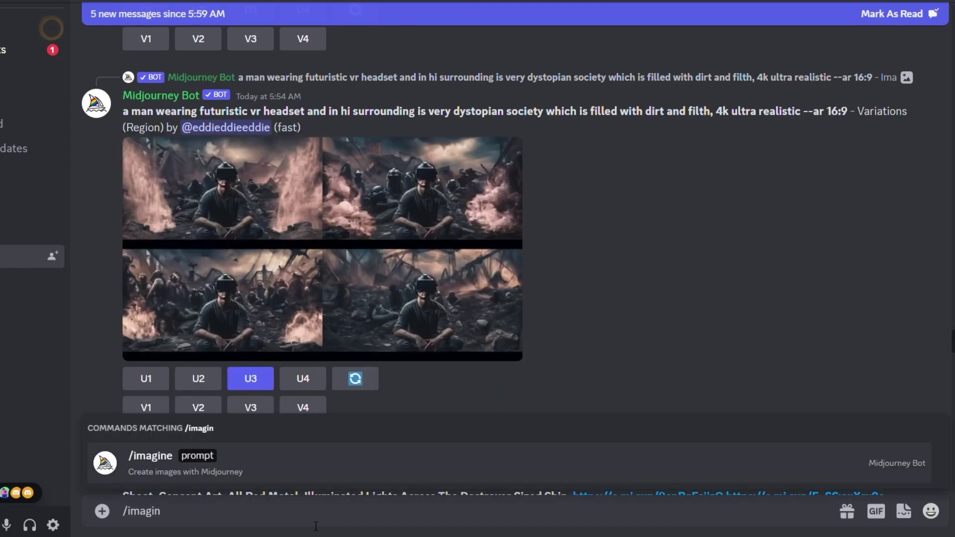
{"action": "left_click", "coordinate": [192, 463]}
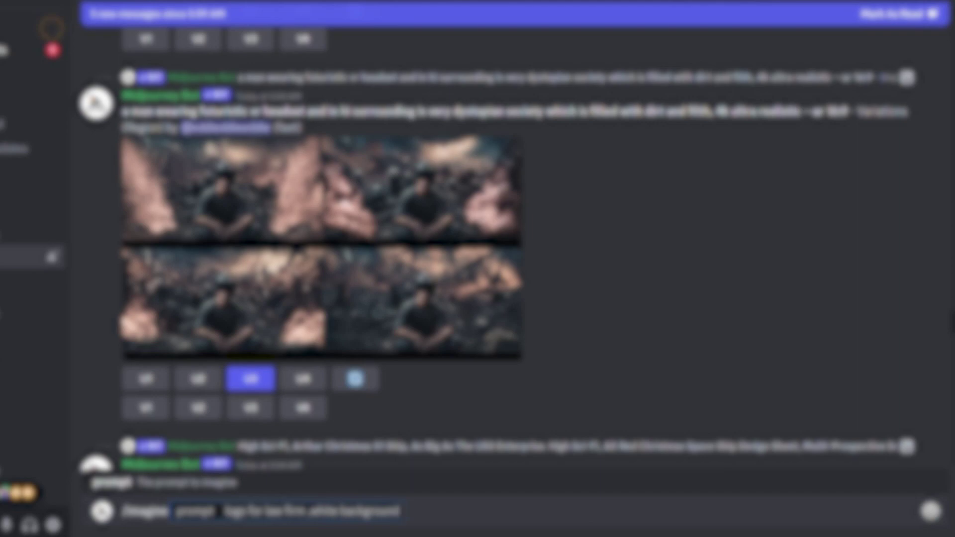
{"action": "key", "text": "Return"}
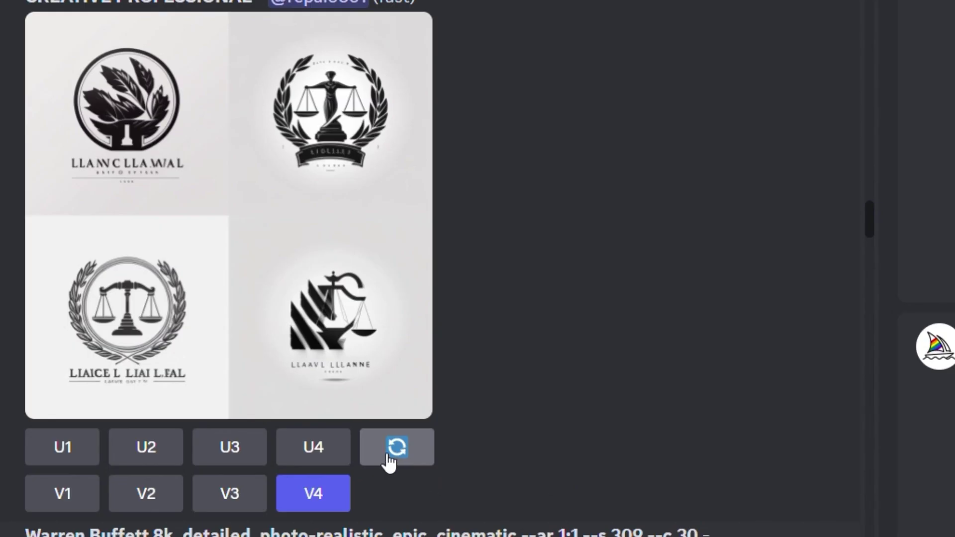
Step: Re-roll the law-firm logo grid and add a reaction to the bot's message
{"action": "left_click", "coordinate": [389, 462]}
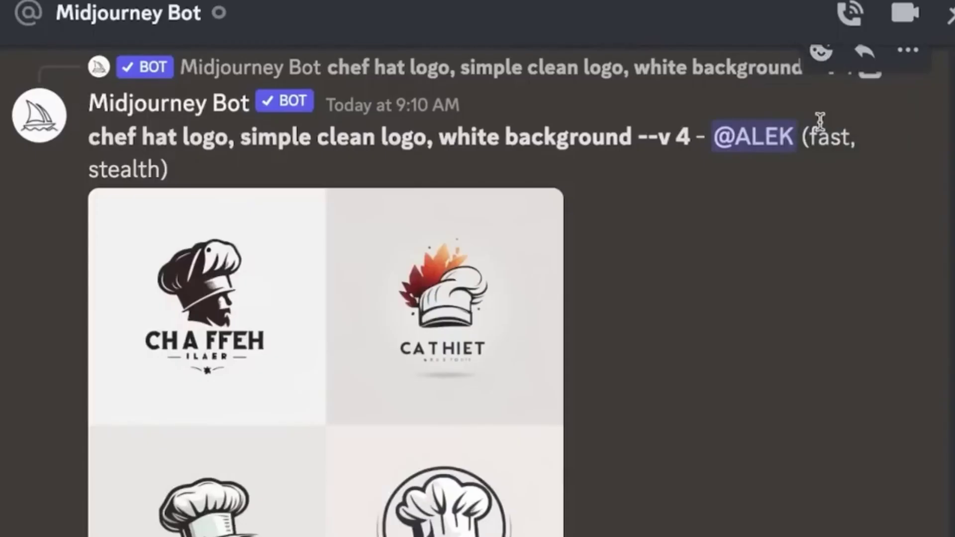
{"action": "scroll", "coordinate": [820, 124], "scroll_direction": "up", "scroll_amount": 2}
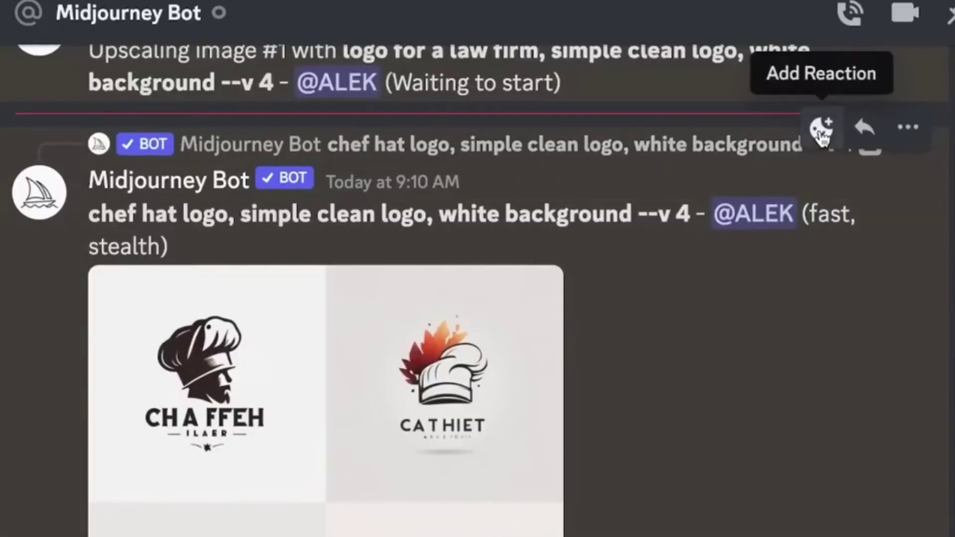
{"action": "left_click", "coordinate": [821, 131]}
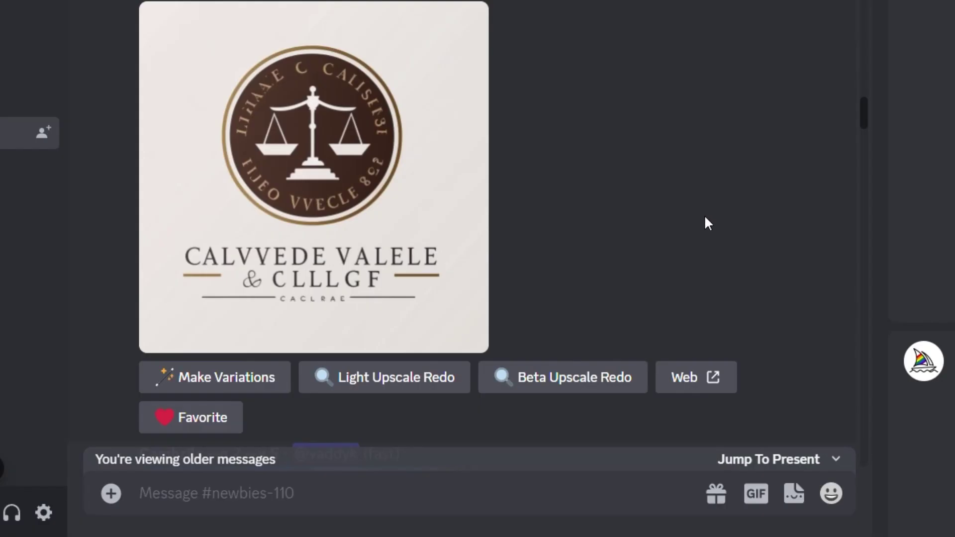
Step: Open the upscaled law-firm logo on the Midjourney website, browse the gallery, and view a post's Copy options
{"action": "left_click", "coordinate": [696, 393]}
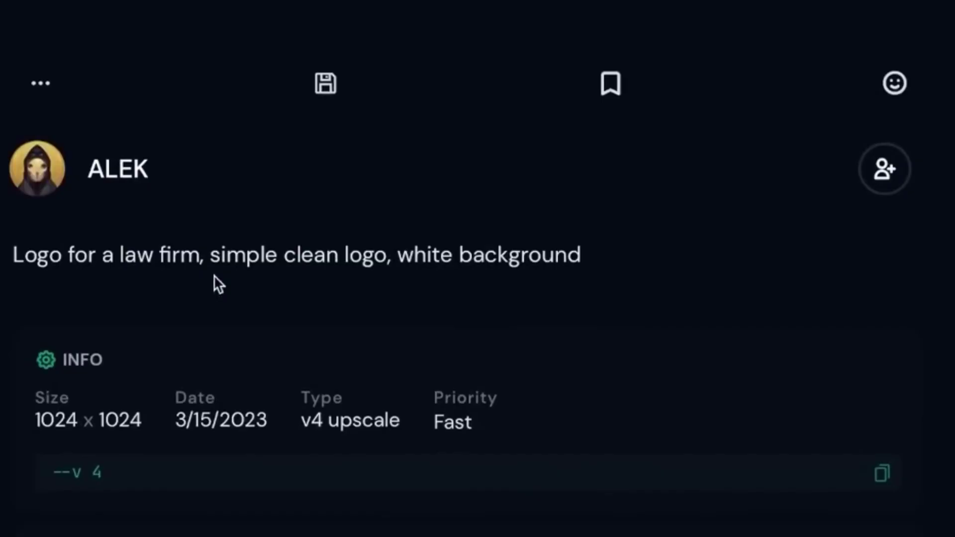
{"action": "mouse_move", "coordinate": [338, 223]}
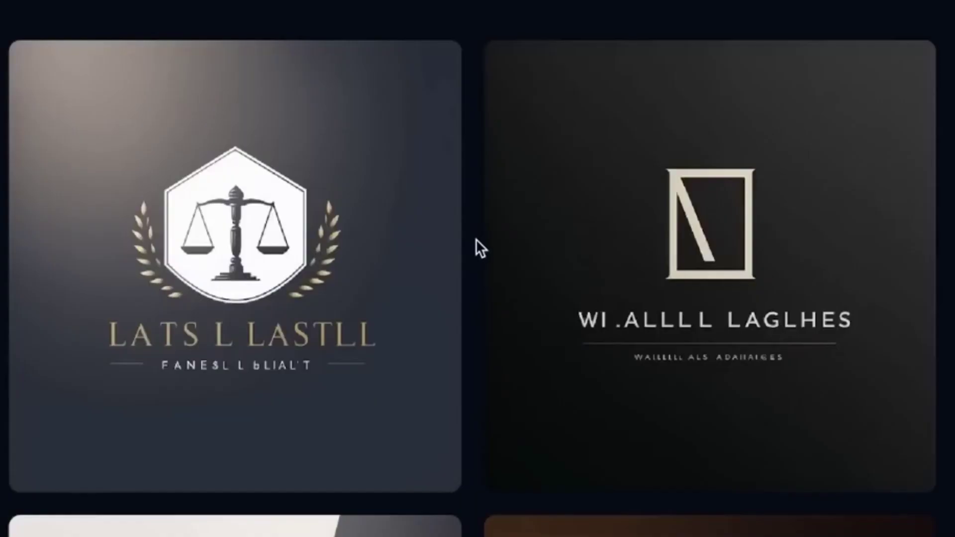
{"action": "scroll", "coordinate": [476, 238], "scroll_direction": "down", "scroll_amount": 5}
{"action": "scroll", "coordinate": [475, 238], "scroll_direction": "down", "scroll_amount": 4}
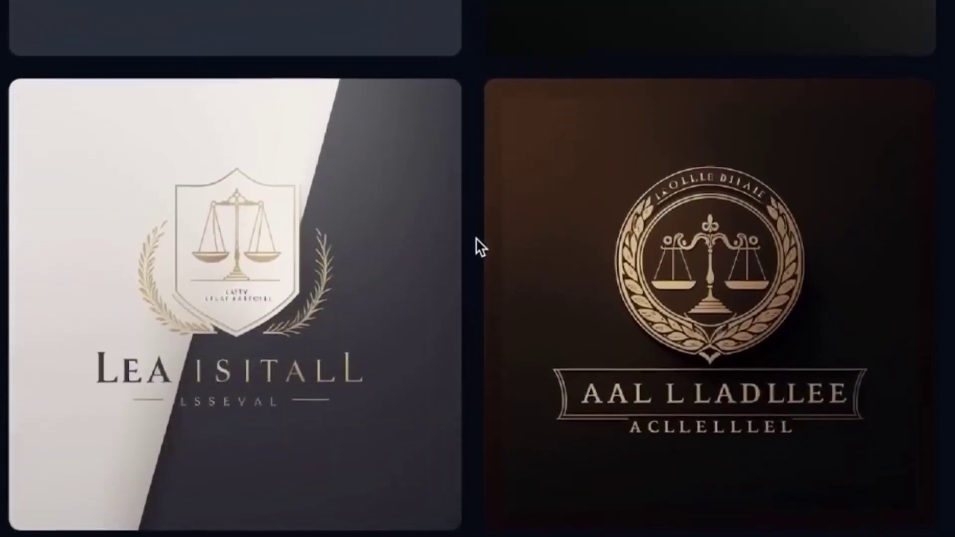
{"action": "scroll", "coordinate": [476, 238], "scroll_direction": "down", "scroll_amount": 10}
{"action": "scroll", "coordinate": [475, 238], "scroll_direction": "down", "scroll_amount": 8}
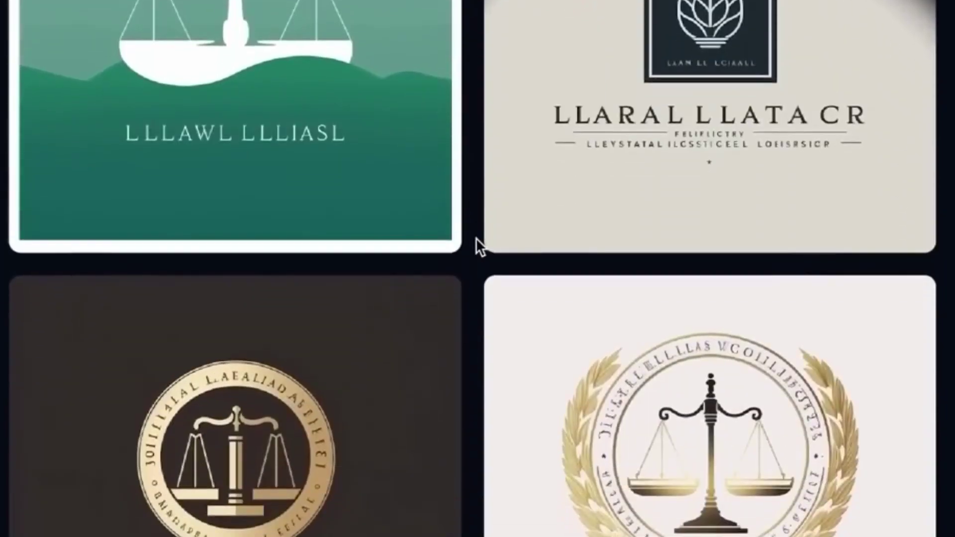
{"action": "scroll", "coordinate": [475, 238], "scroll_direction": "down", "scroll_amount": 15}
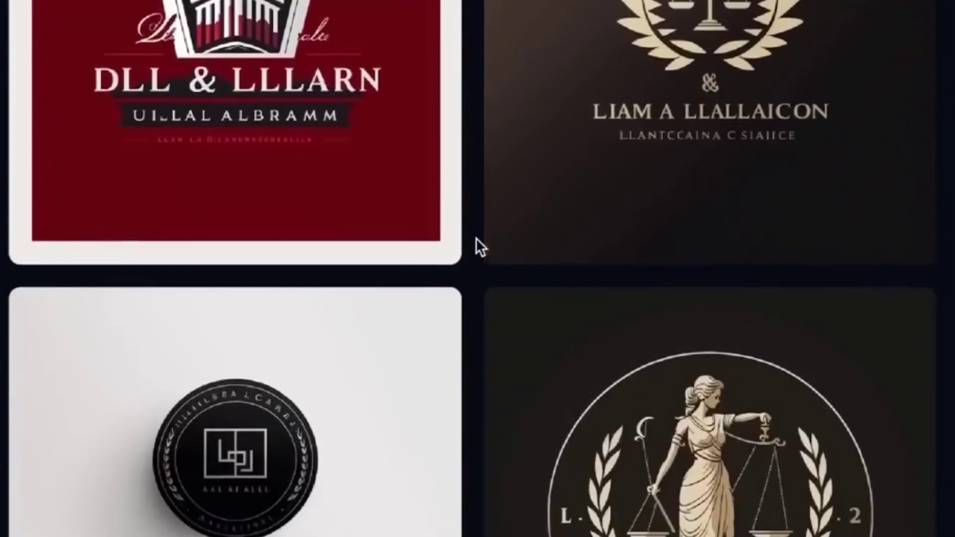
{"action": "scroll", "coordinate": [475, 237], "scroll_direction": "down", "scroll_amount": 10}
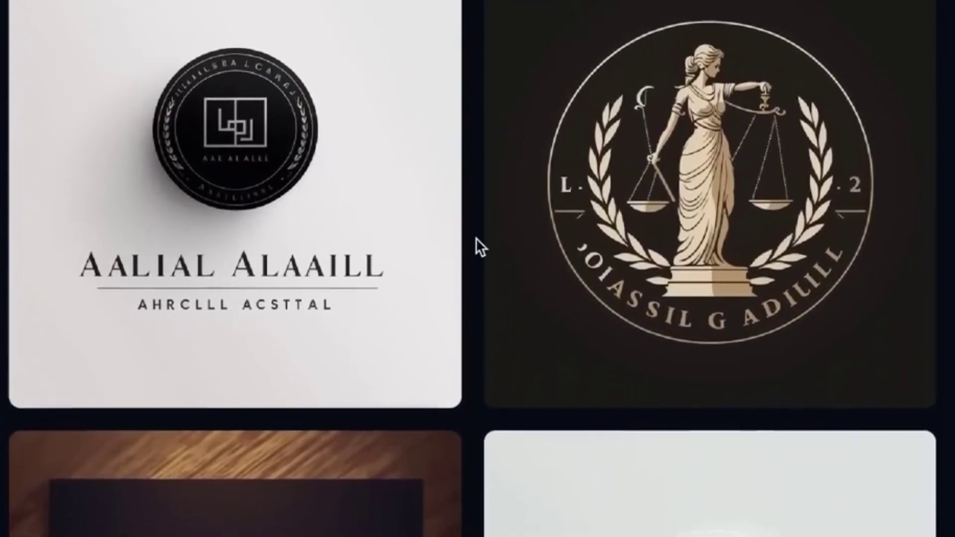
{"action": "scroll", "coordinate": [476, 238], "scroll_direction": "down", "scroll_amount": 11}
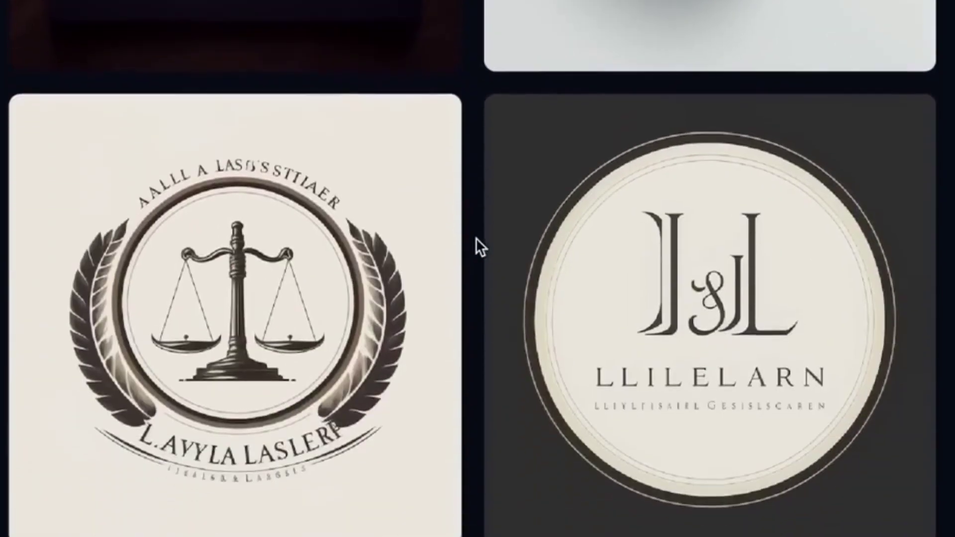
{"action": "scroll", "coordinate": [476, 238], "scroll_direction": "down", "scroll_amount": 15}
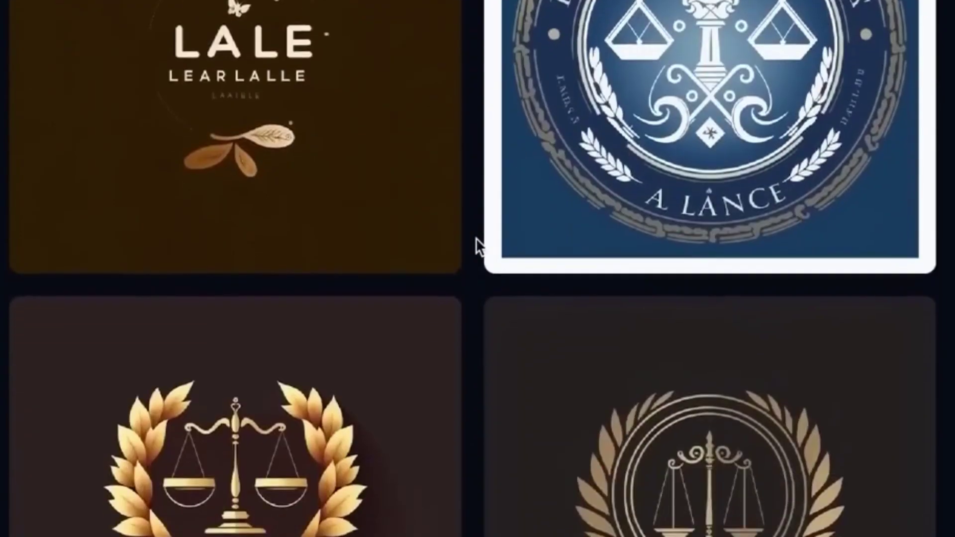
{"action": "left_click", "coordinate": [776, 431]}
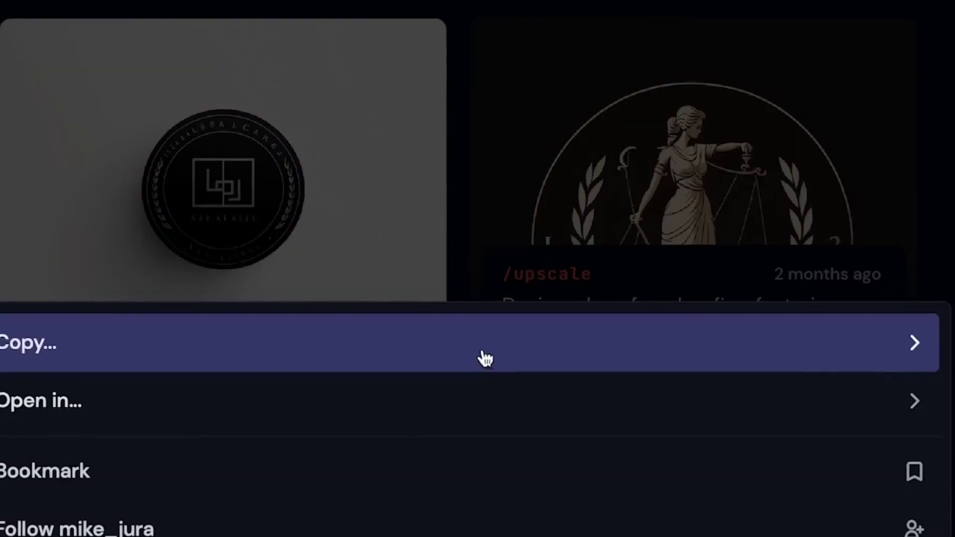
{"action": "left_click", "coordinate": [485, 357]}
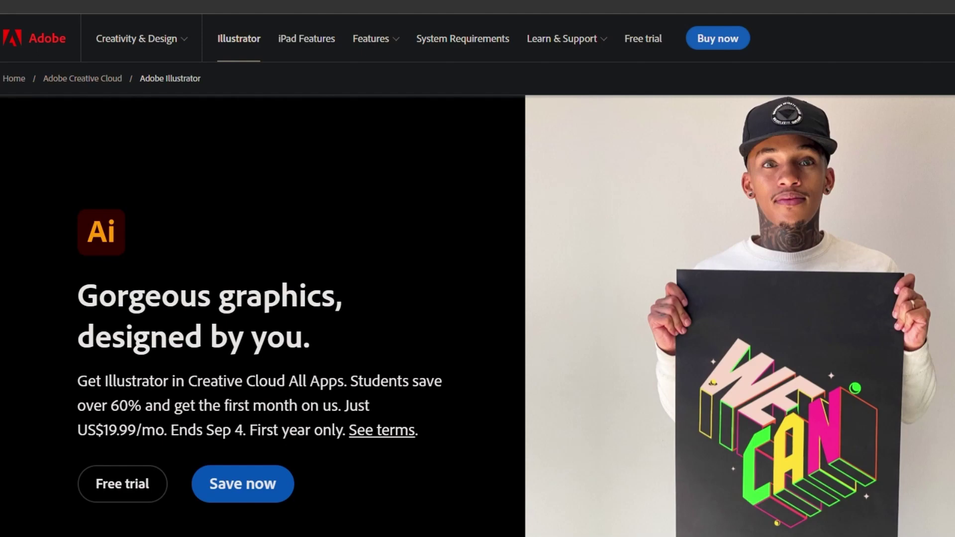
Step: Scroll down the Adobe Illustrator product page past its US$20.99/mo pricing
{"action": "scroll", "coordinate": [478, 316], "scroll_direction": "down", "scroll_amount": 15}
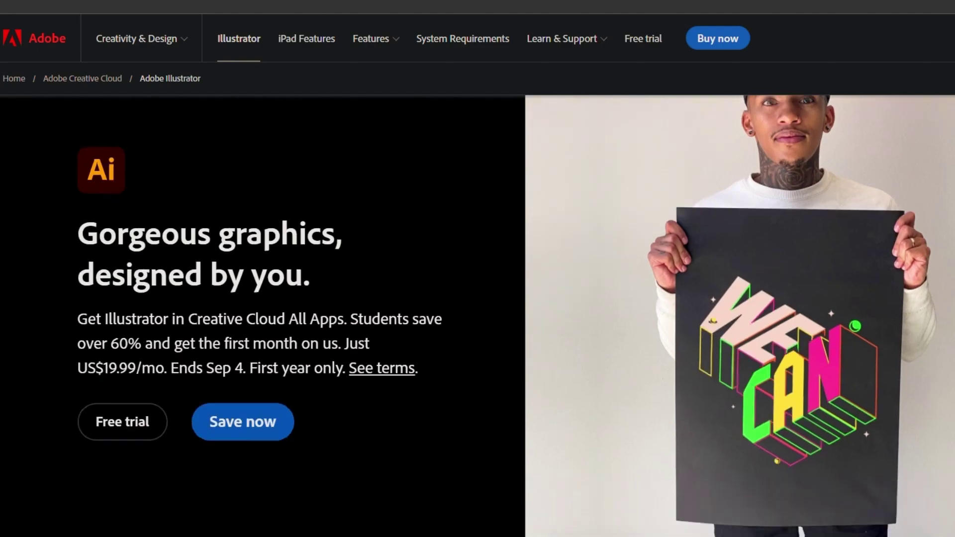
{"action": "scroll", "coordinate": [477, 279], "scroll_direction": "down", "scroll_amount": 10}
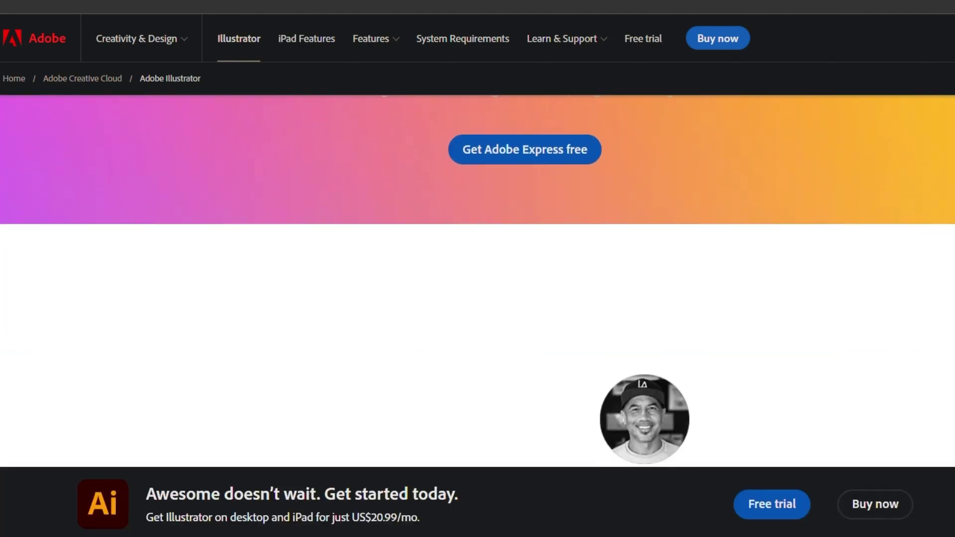
{"action": "scroll", "coordinate": [478, 278], "scroll_direction": "down", "scroll_amount": 10}
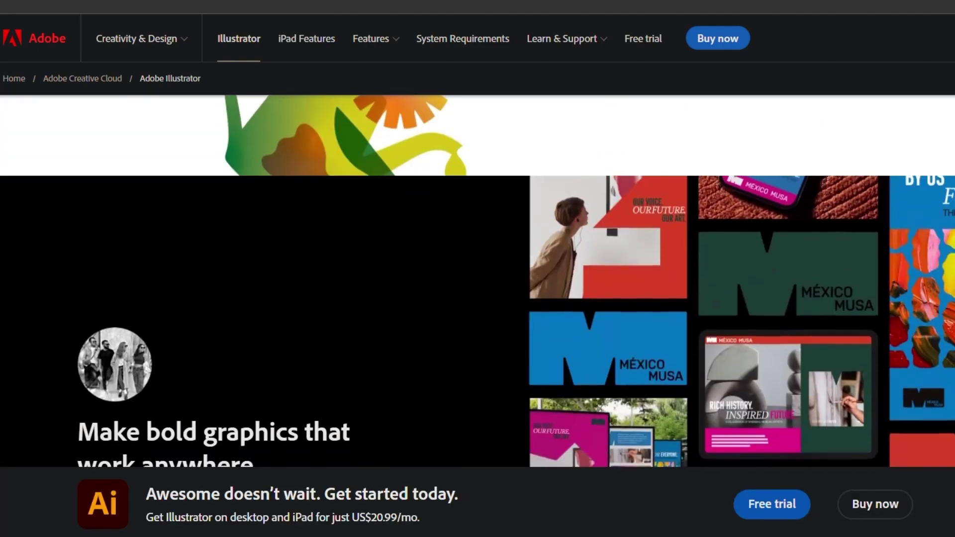
{"action": "scroll", "coordinate": [478, 280], "scroll_direction": "down", "scroll_amount": 10}
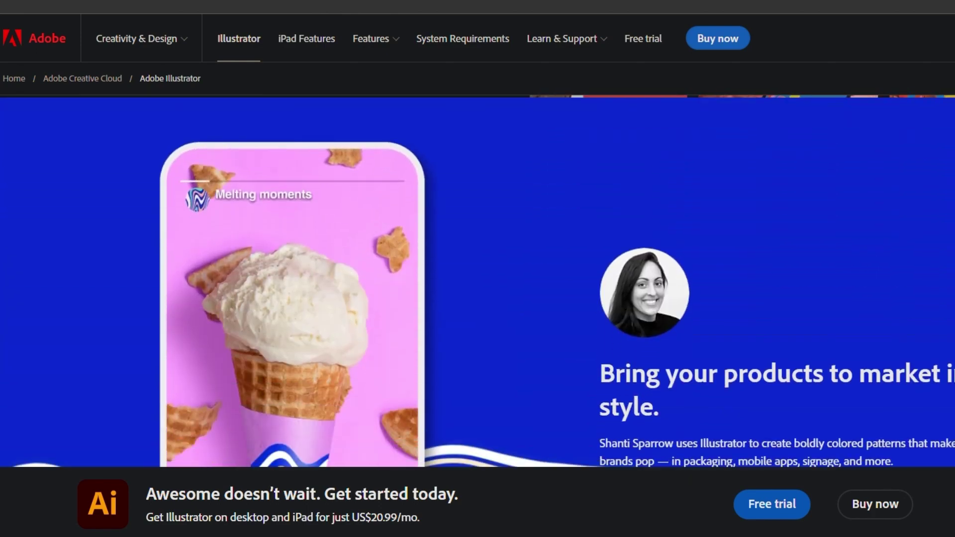
{"action": "scroll", "coordinate": [477, 281], "scroll_direction": "down", "scroll_amount": 10}
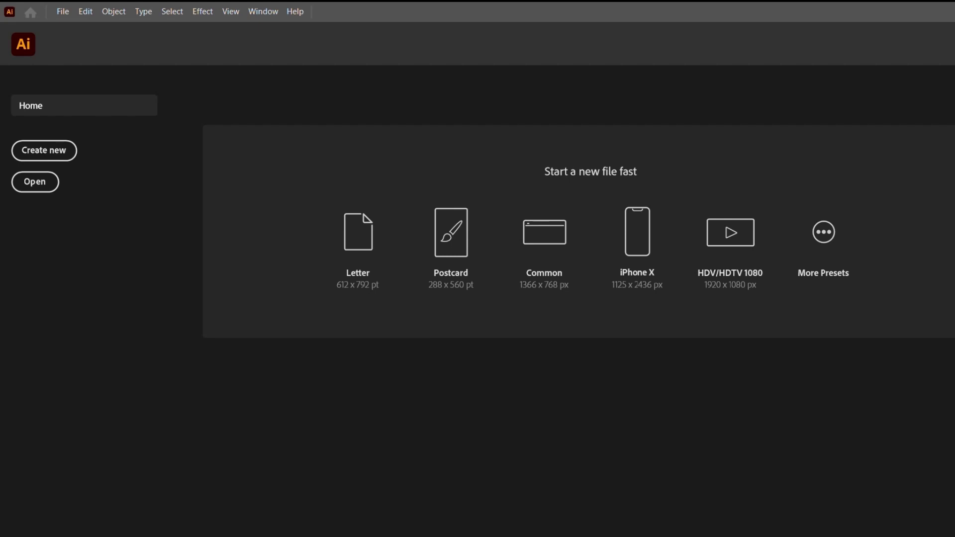
Step: Create a Letter document, then trace bull.png with a higher threshold and Ignore White, expand, and reposition it
{"action": "left_click", "coordinate": [382, 265]}
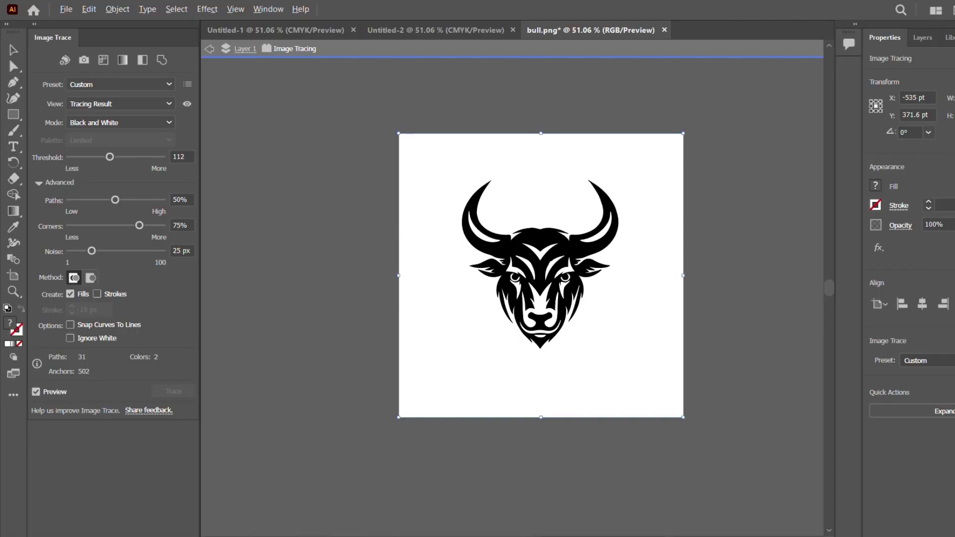
{"action": "left_click_drag", "start_coordinate": [110, 156], "coordinate": [120, 156]}
{"action": "left_click", "coordinate": [70, 338]}
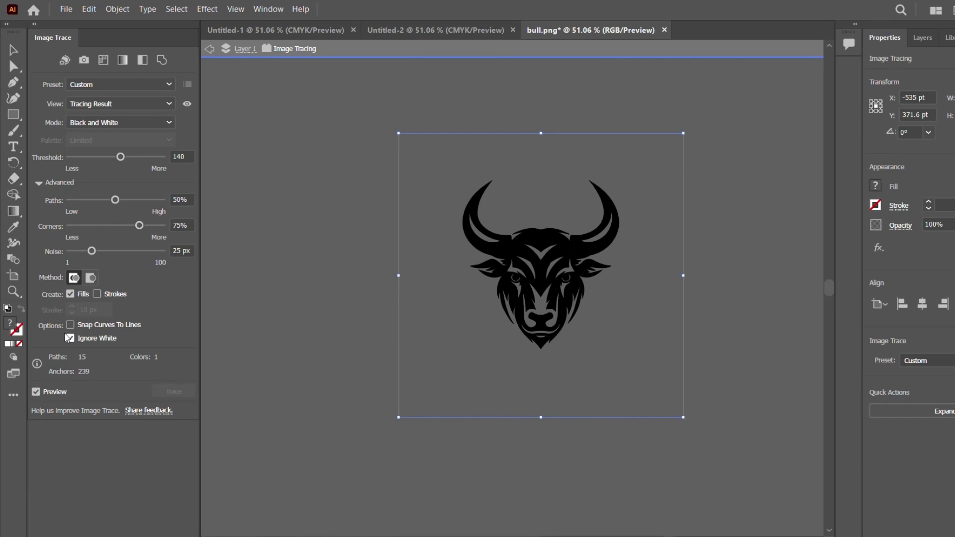
{"action": "left_click", "coordinate": [930, 411]}
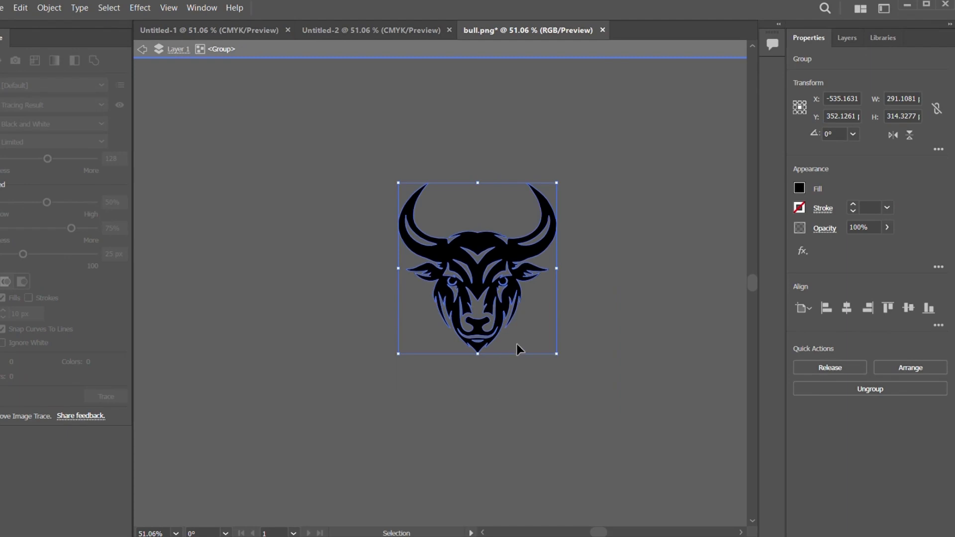
{"action": "mouse_move", "coordinate": [498, 302]}
{"action": "left_mouse_down"}
{"action": "mouse_move", "coordinate": [500, 345]}
{"action": "mouse_move", "coordinate": [468, 267]}
{"action": "mouse_move", "coordinate": [445, 293]}
{"action": "mouse_move", "coordinate": [465, 312]}
{"action": "mouse_move", "coordinate": [494, 315]}
{"action": "left_mouse_up"}
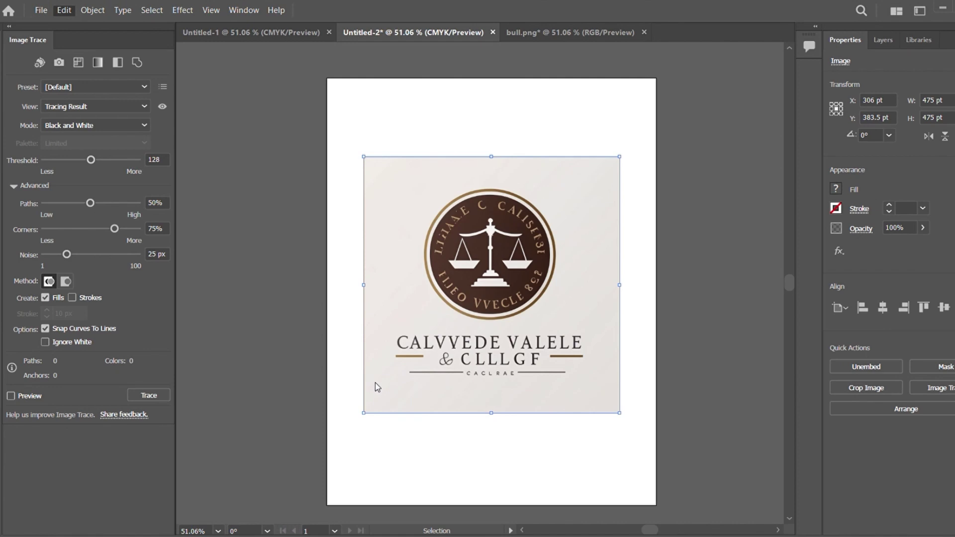
Step: Undo the last change and select all of the bull artwork
{"action": "key", "text": "ctrl+z"}
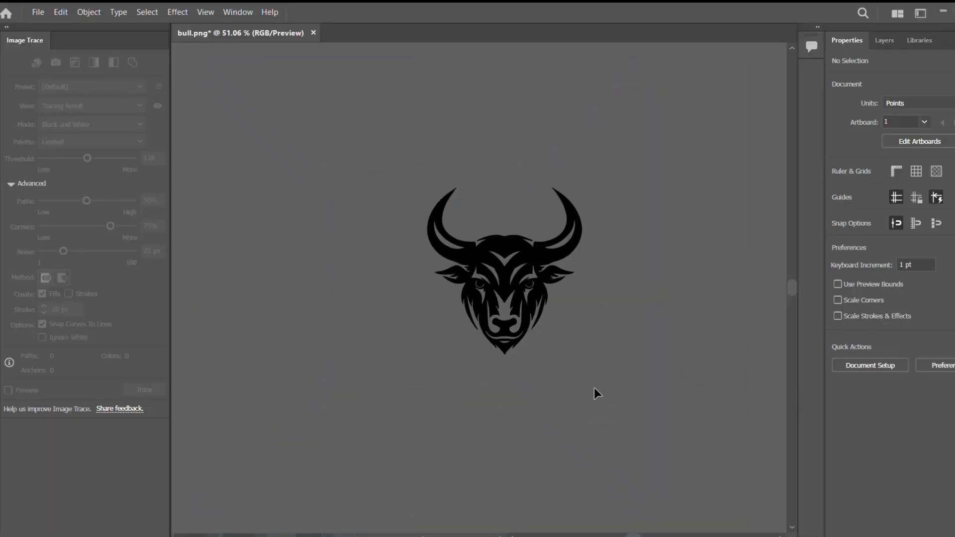
{"action": "key", "text": "ctrl+a"}
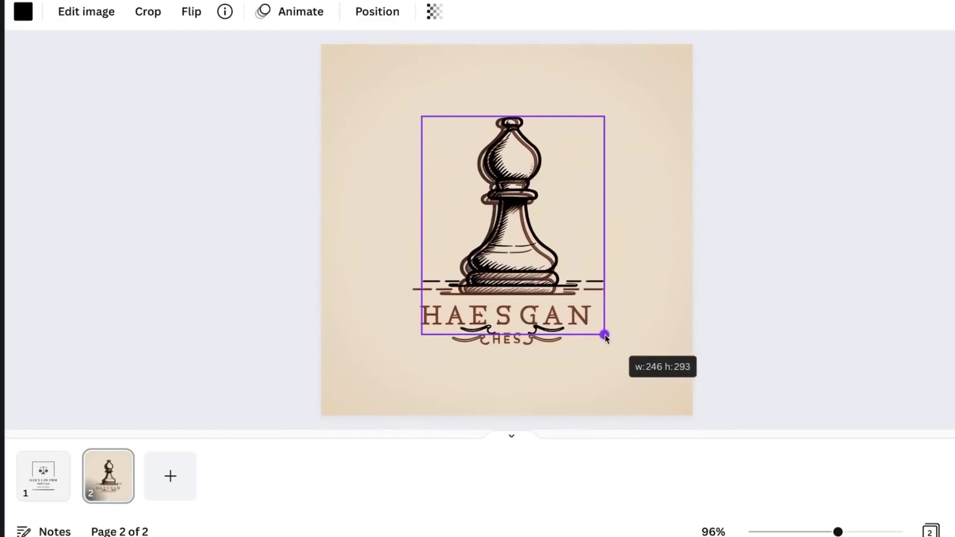
Step: Enlarge the chess-bishop image slightly and recolour it rust brown
{"action": "left_click_drag", "start_coordinate": [604, 337], "coordinate": [615, 347]}
{"action": "left_click", "coordinate": [23, 11]}
{"action": "left_click", "coordinate": [239, 312]}
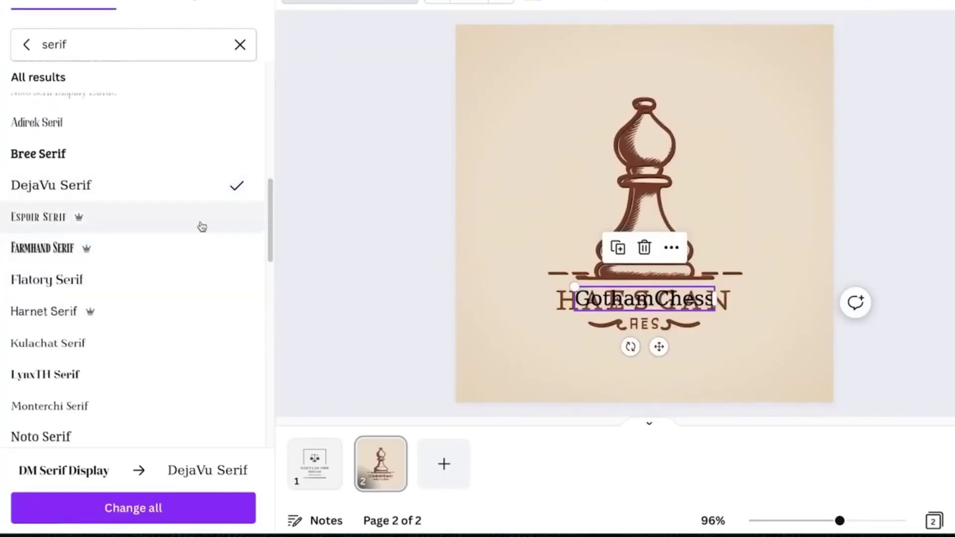
Step: Change the GothamChess text to a new font
{"action": "scroll", "coordinate": [202, 227], "scroll_direction": "down", "scroll_amount": 3}
{"action": "left_click", "coordinate": [98, 297]}
{"action": "scroll", "coordinate": [114, 299], "scroll_direction": "down", "scroll_amount": 2}
{"action": "left_click", "coordinate": [133, 303]}
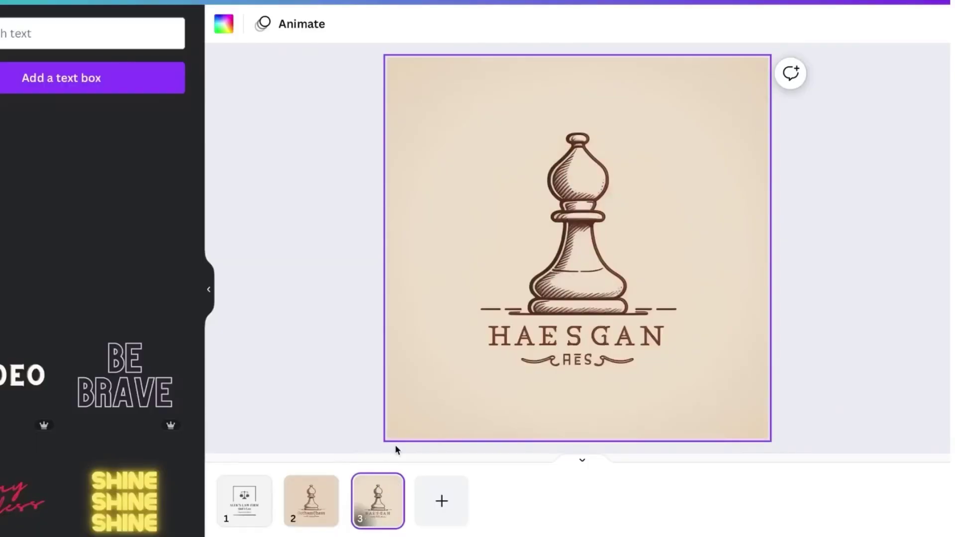
Step: Delete the extra third page of the design
{"action": "key", "text": "Delete"}
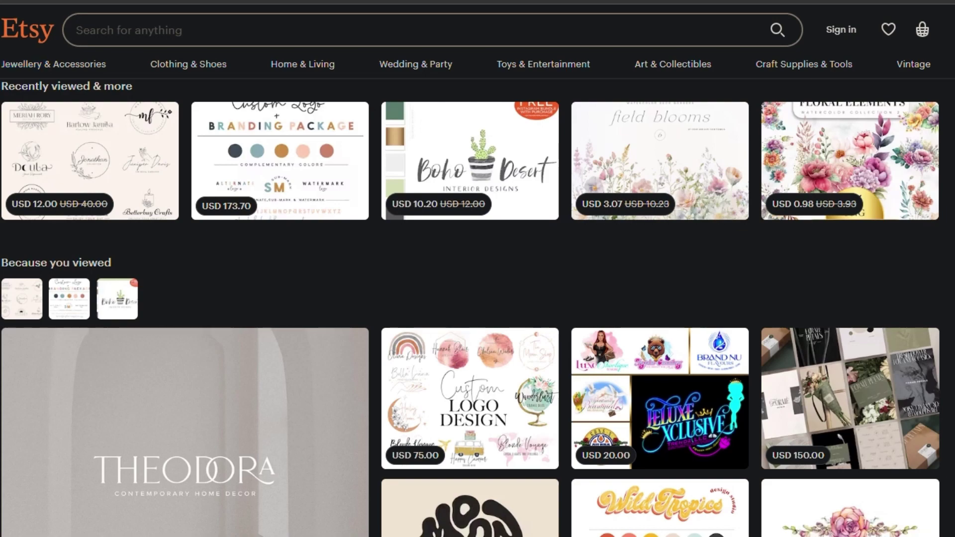
{"action": "scroll", "coordinate": [477, 269], "scroll_direction": "down", "scroll_amount": 2}
{"action": "scroll", "coordinate": [477, 268], "scroll_direction": "down", "scroll_amount": 5}
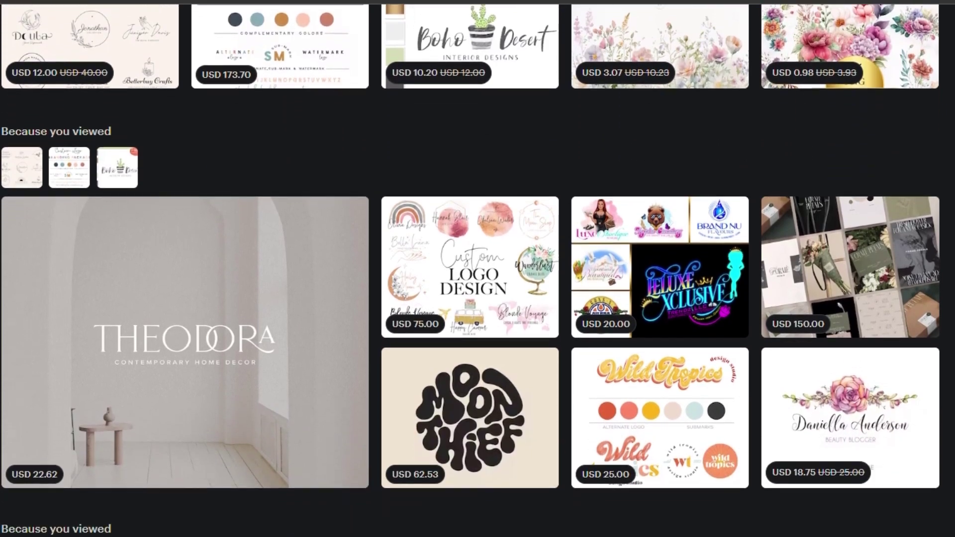
{"action": "scroll", "coordinate": [478, 269], "scroll_direction": "down", "scroll_amount": 3}
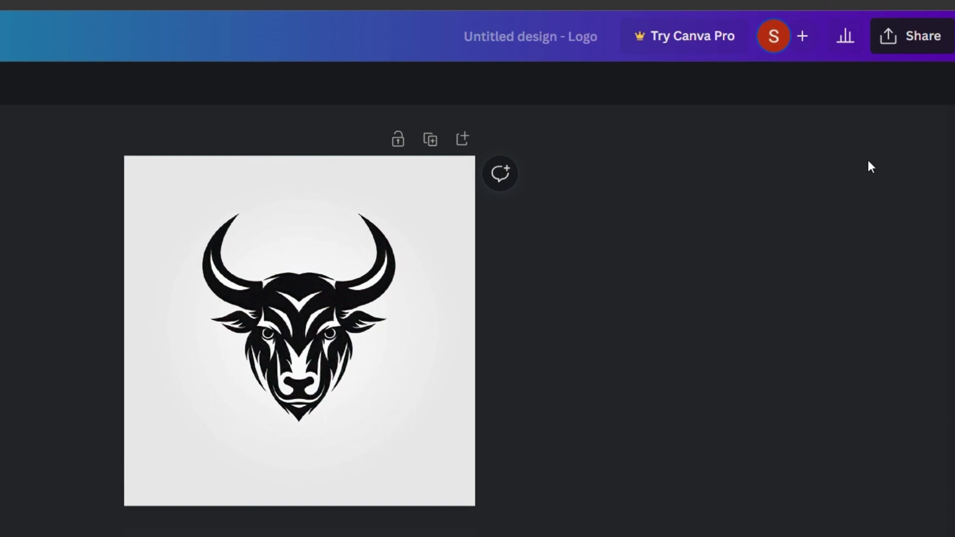
Step: Generate a template link for the bull-head logo design and select its URL text
{"action": "left_click", "coordinate": [892, 45]}
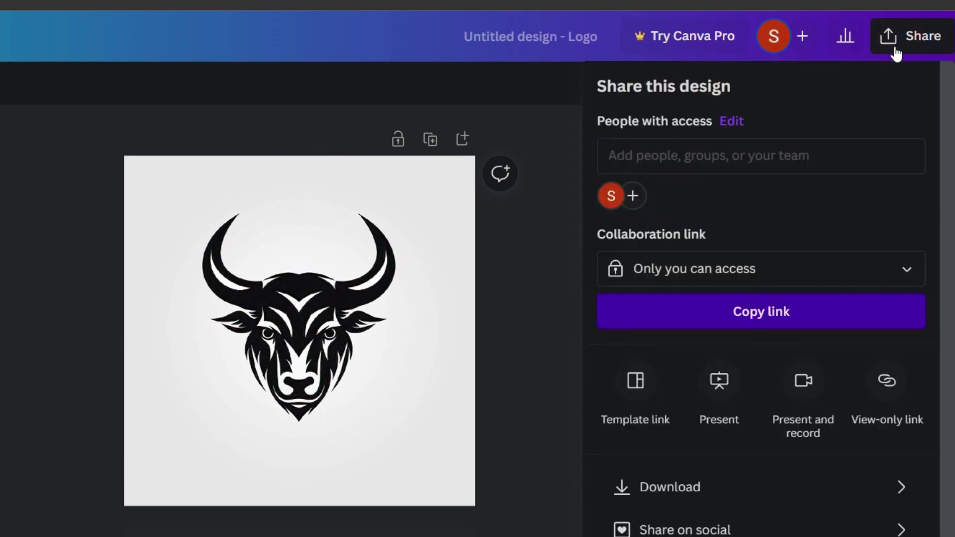
{"action": "left_click", "coordinate": [634, 391]}
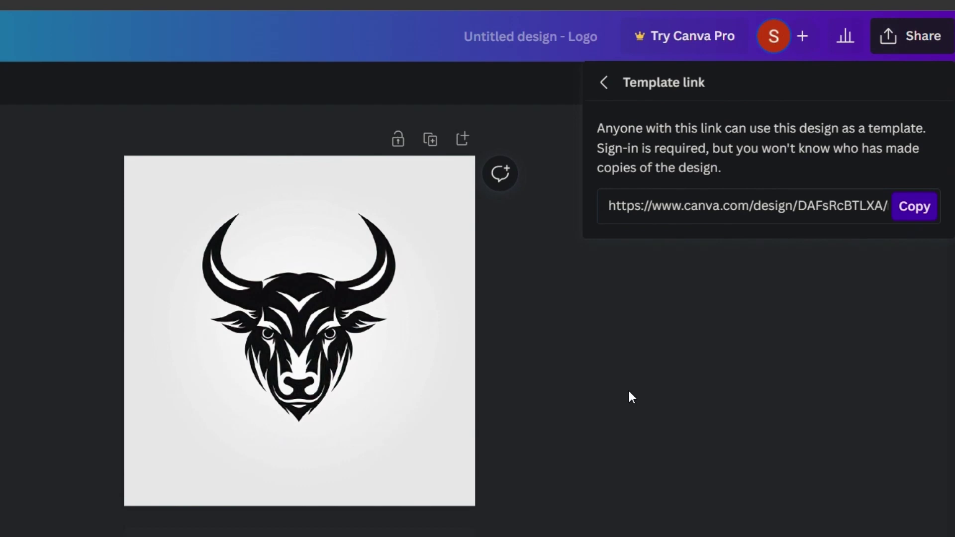
{"action": "left_click", "coordinate": [618, 208]}
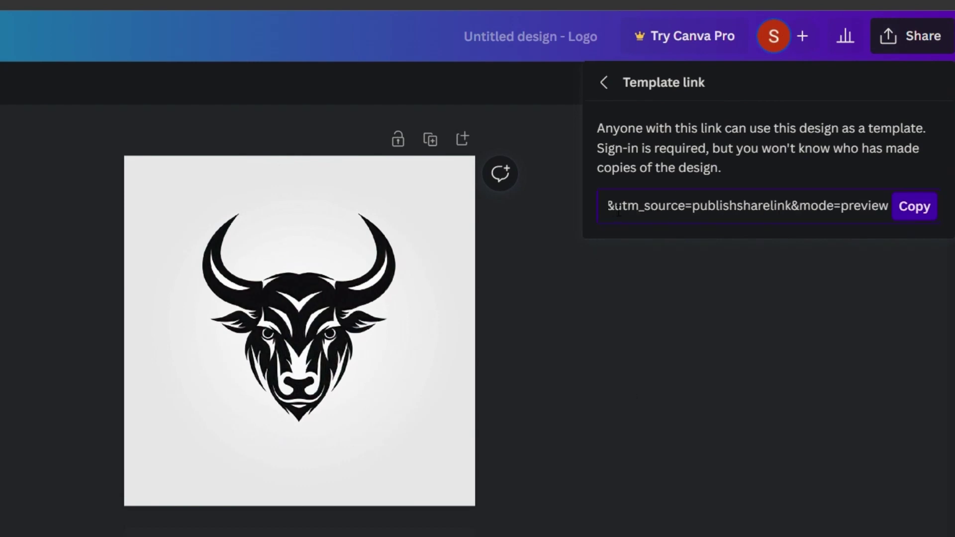
{"action": "left_click_drag", "start_coordinate": [836, 207], "coordinate": [764, 208]}
{"action": "left_click", "coordinate": [571, 201]}
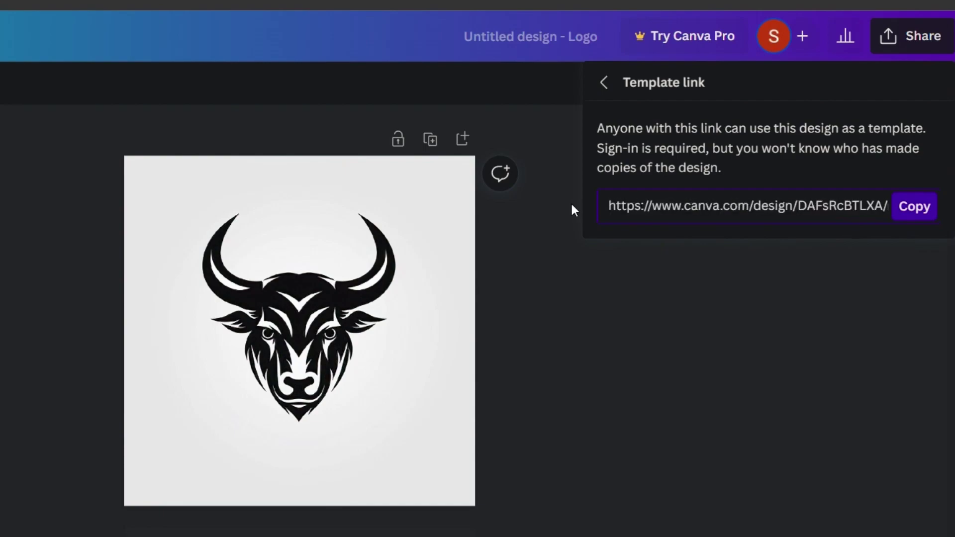